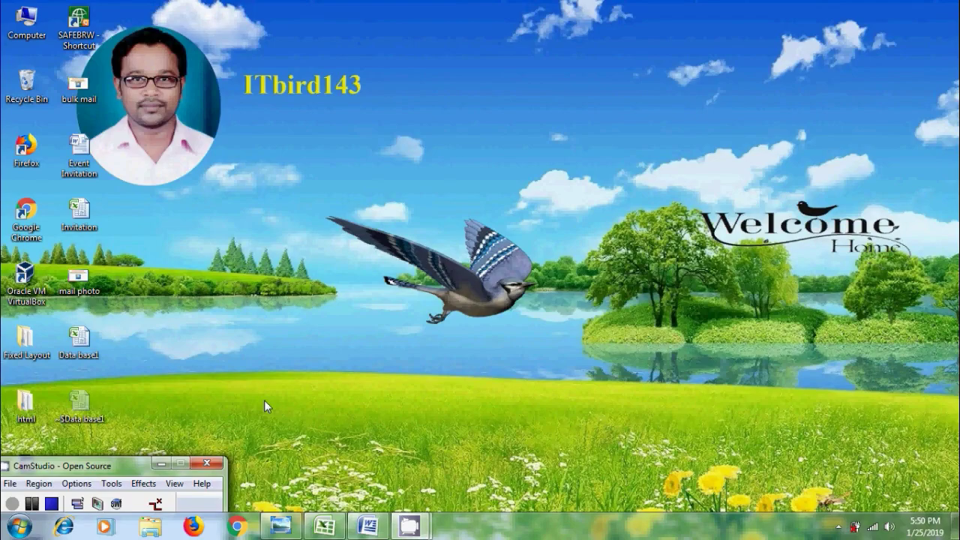
Step: Switch to the Data base1 workbook in Excel and insert a hyperlink to D:\Photos\1.jpg in cell F2 of the Path column
left_click(281, 525)
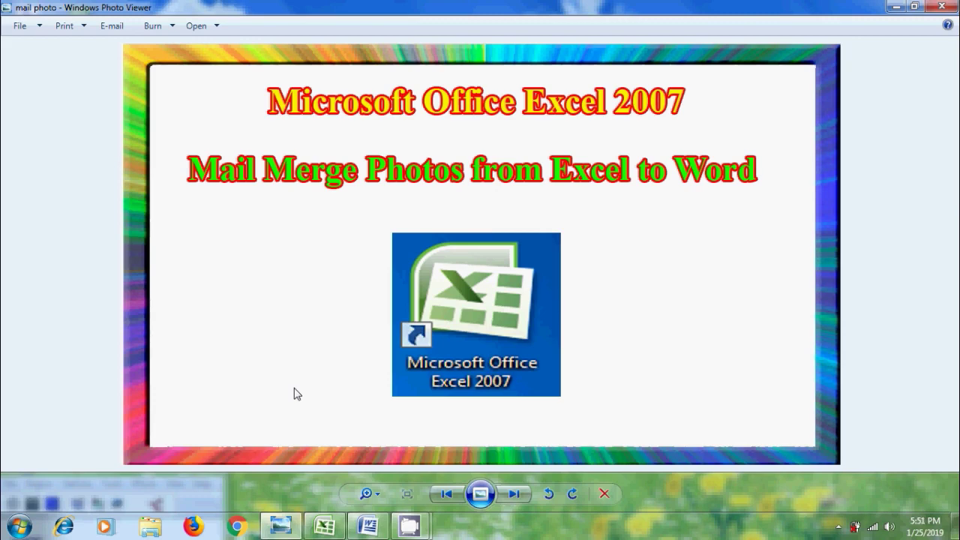
left_click(329, 525)
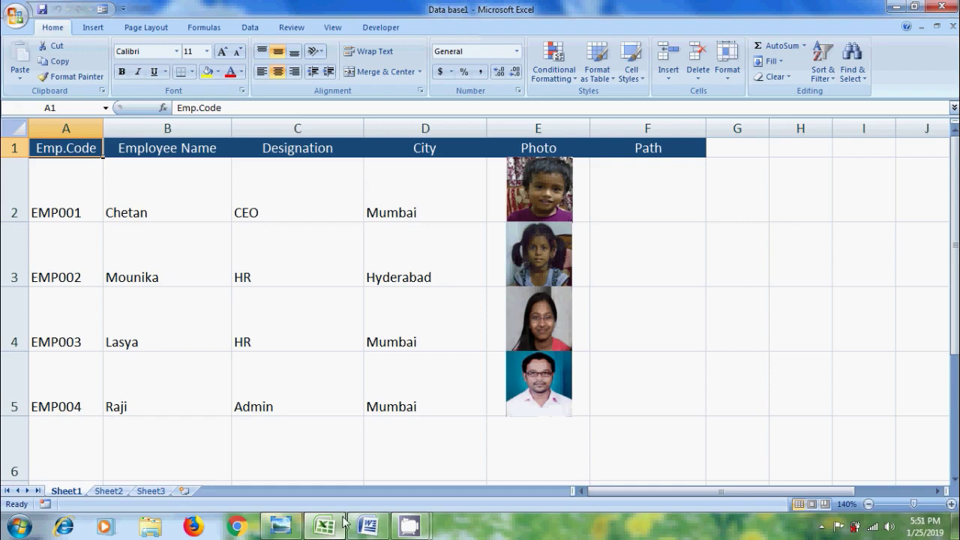
left_click(660, 204)
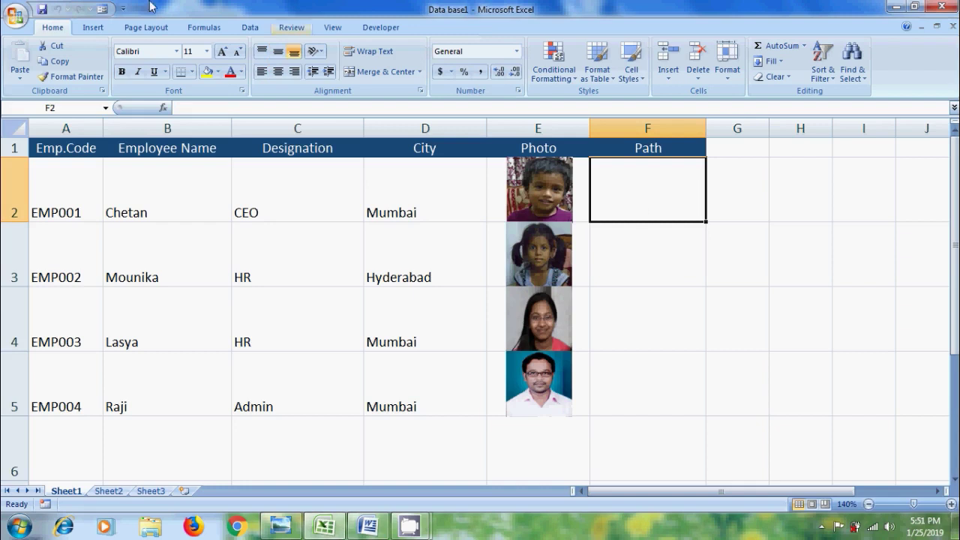
left_click(93, 28)
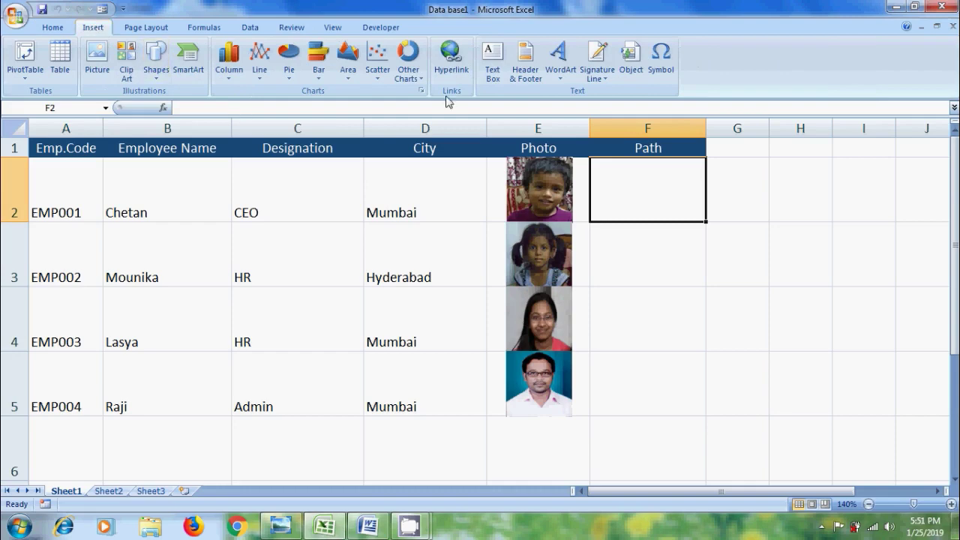
left_click(450, 56)
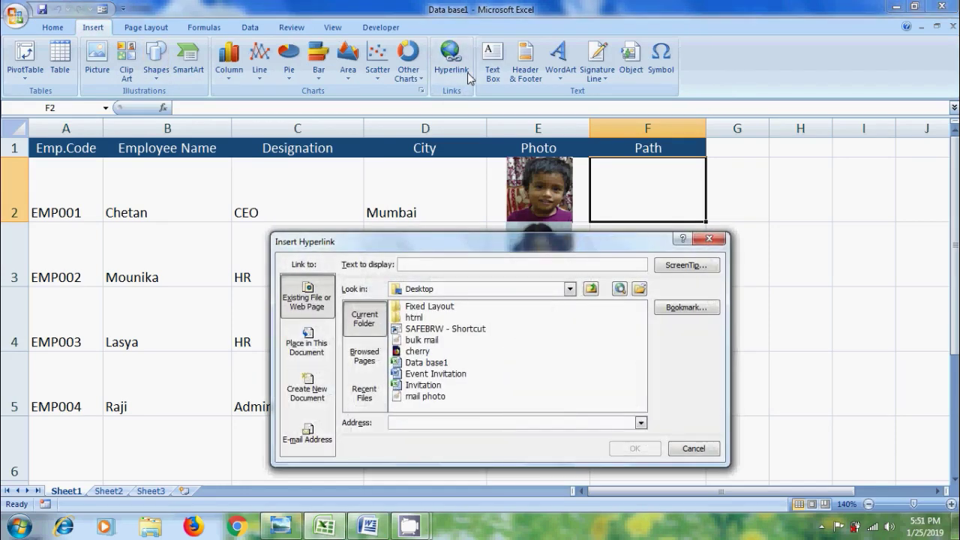
left_click(570, 288)
left_click(465, 374)
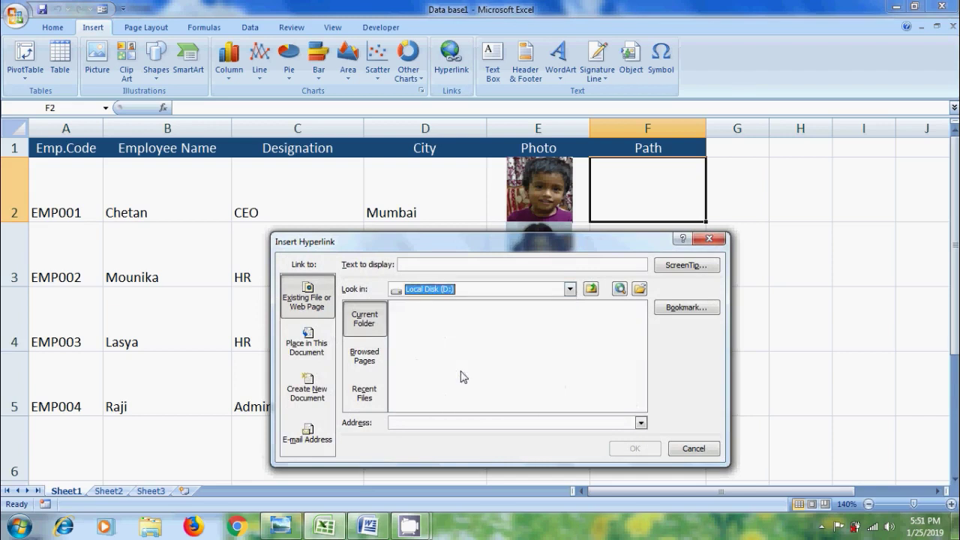
left_click(641, 406)
left_click(641, 406)
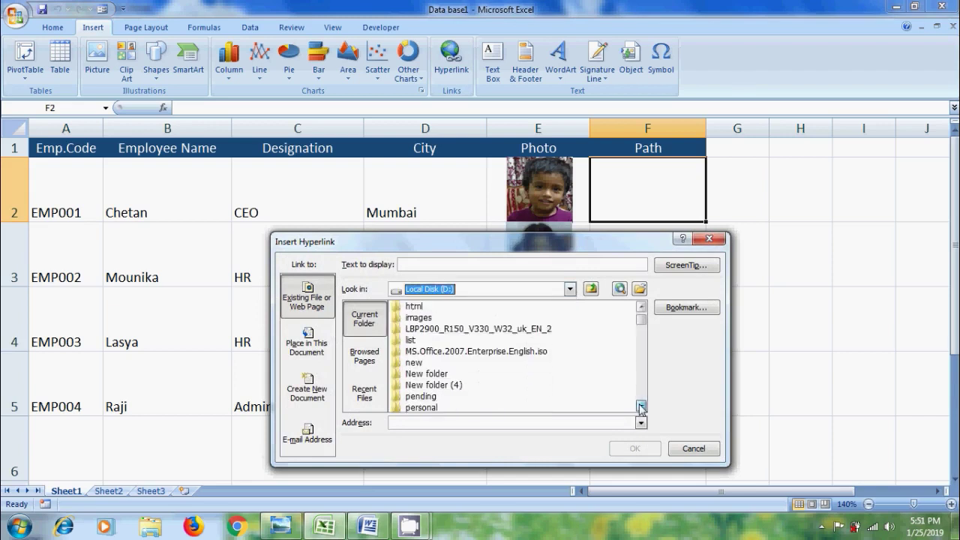
left_click(642, 406)
left_click(641, 405)
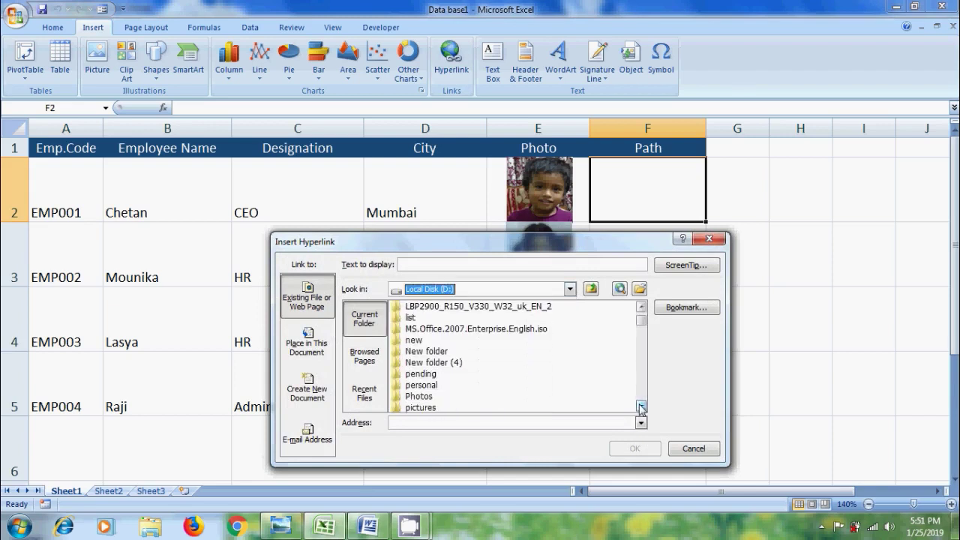
double_click(420, 397)
left_click(407, 307)
left_click(634, 449)
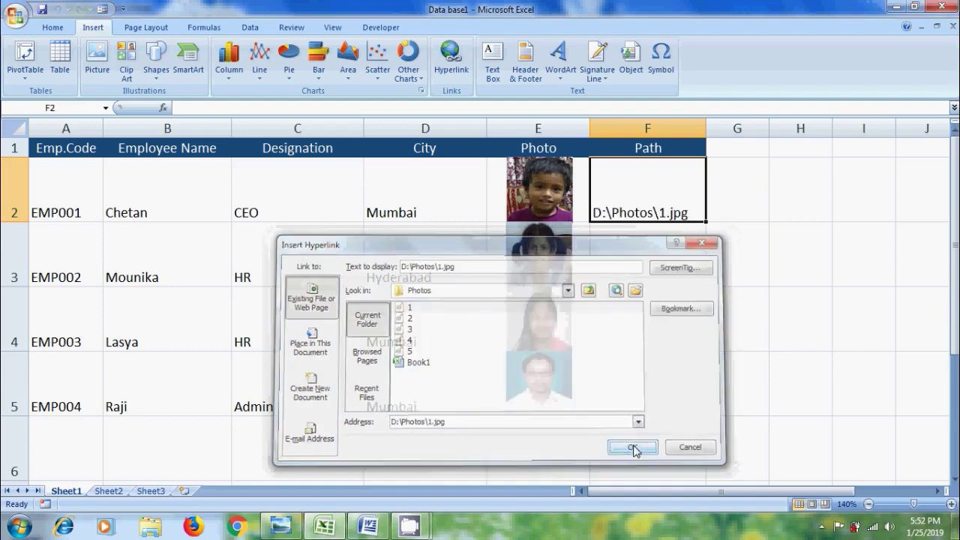
Step: Remove the hyperlink from cell F2 and replace each single backslash in its path with a double backslash (\\)
right_click(642, 213)
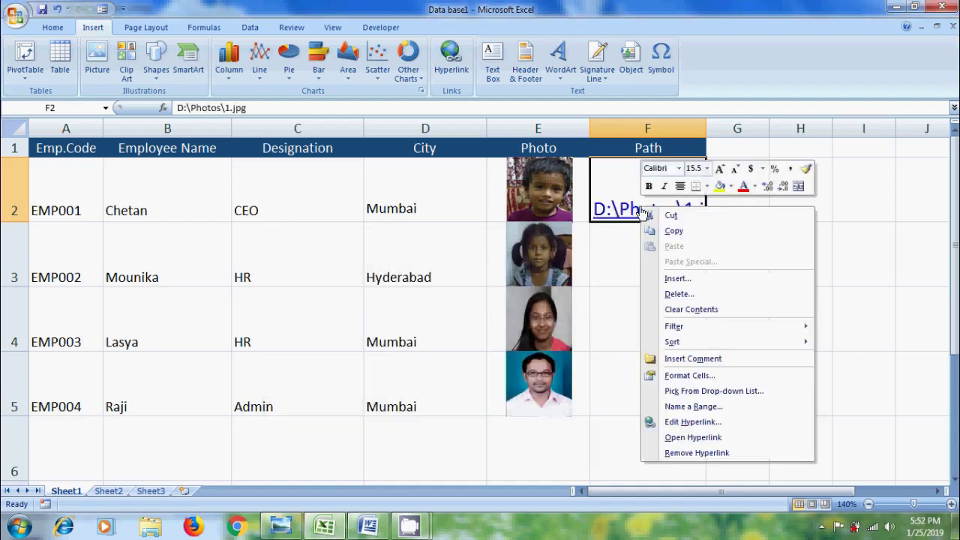
left_click(675, 453)
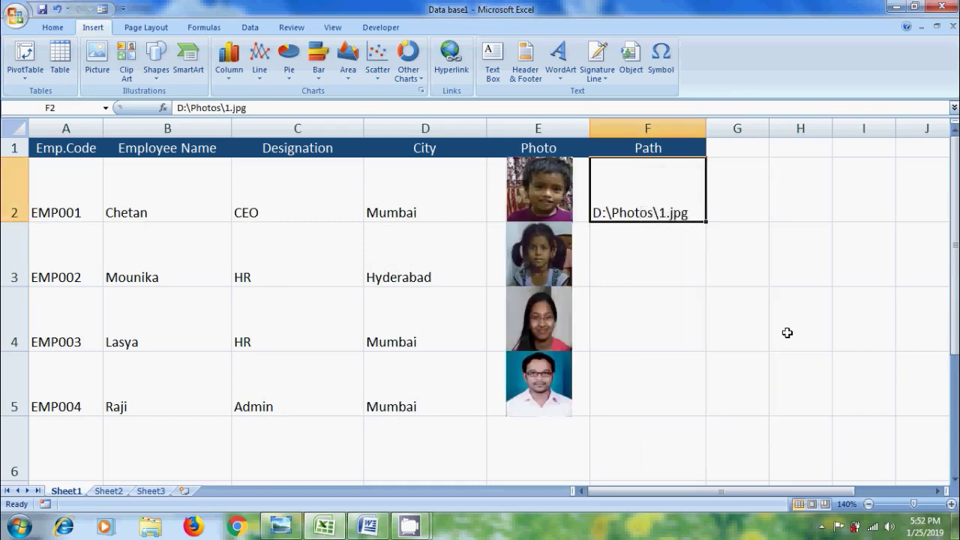
key("ctrl+f")
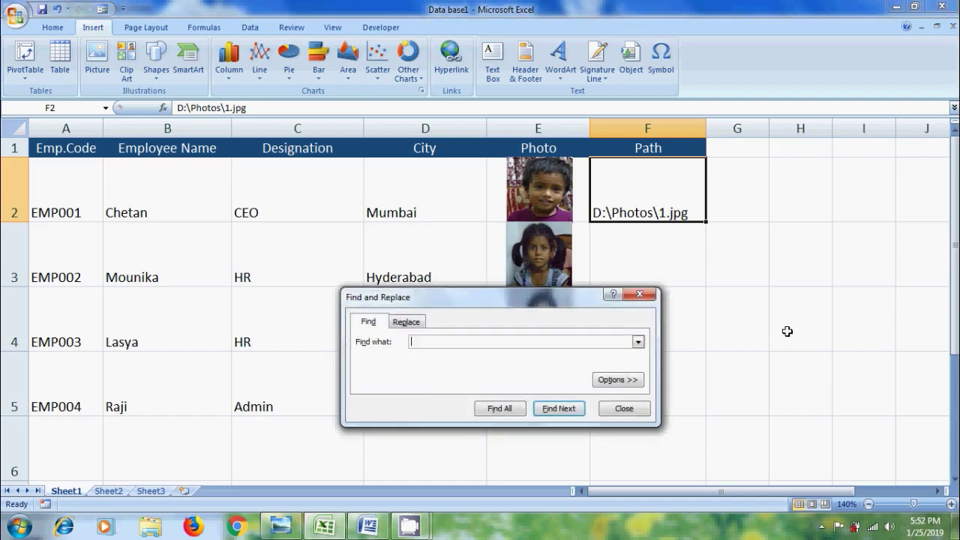
left_click(405, 322)
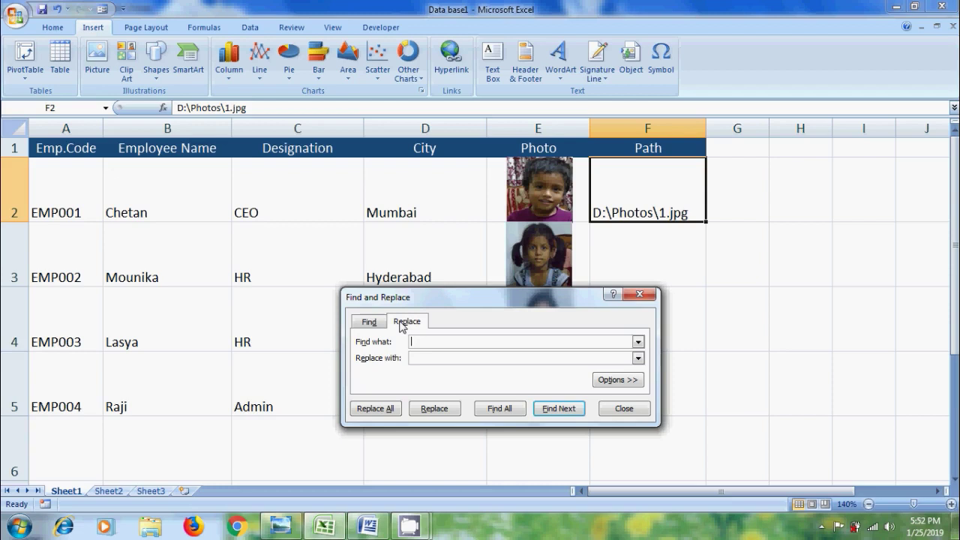
type("\\\\")
left_click(435, 409)
left_click(605, 407)
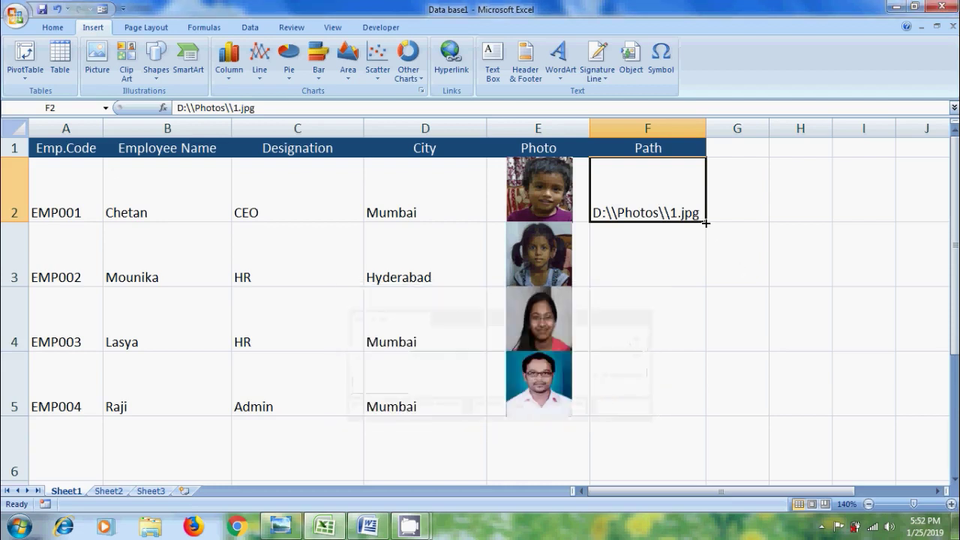
Step: Fill the path in F2 down to F5 and change the file name in F3 to 2.jpg
left_click_drag(705, 223, 704, 398)
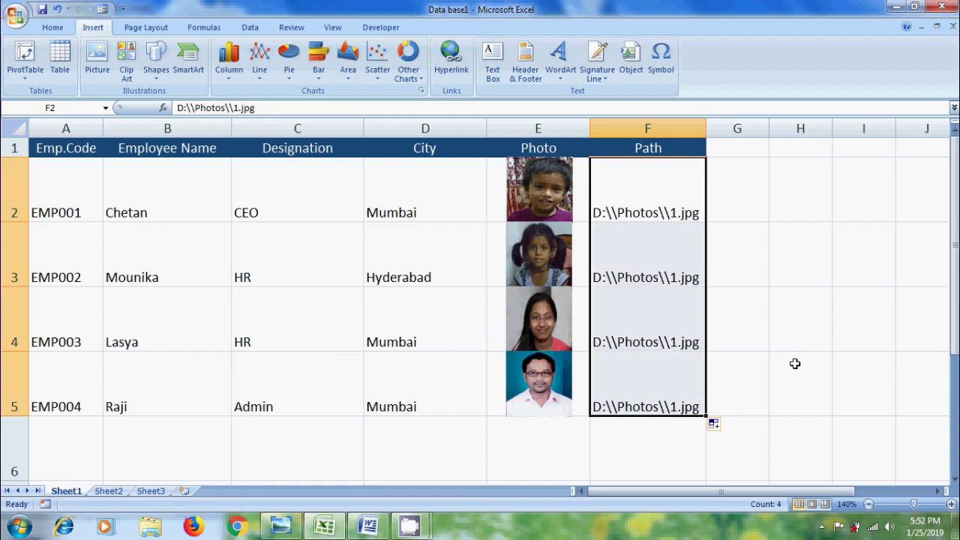
double_click(671, 277)
type("2")
key("Delete")
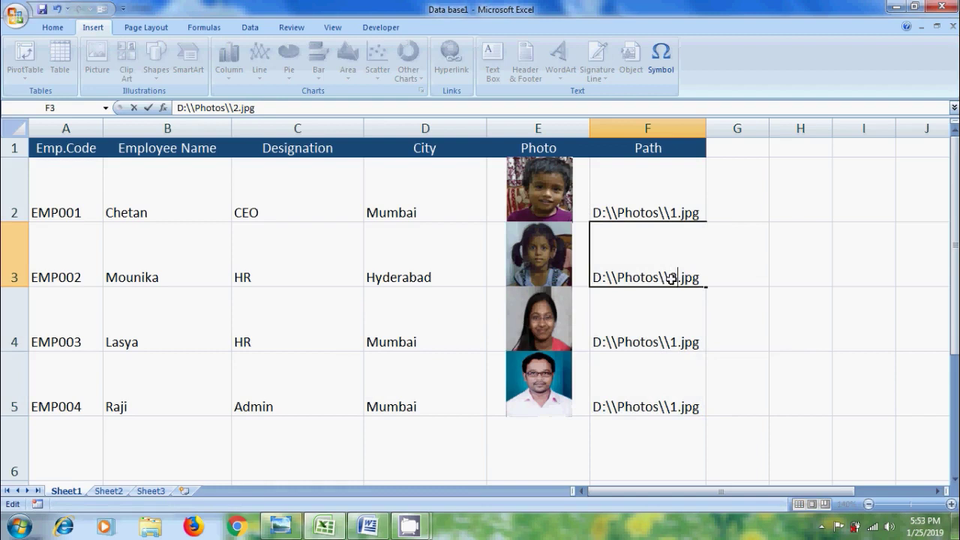
Step: Change the file names in the F4 and F5 paths to 3.jpg and 4.jpg, and save the workbook
double_click(673, 340)
type("3")
key("Delete")
double_click(672, 403)
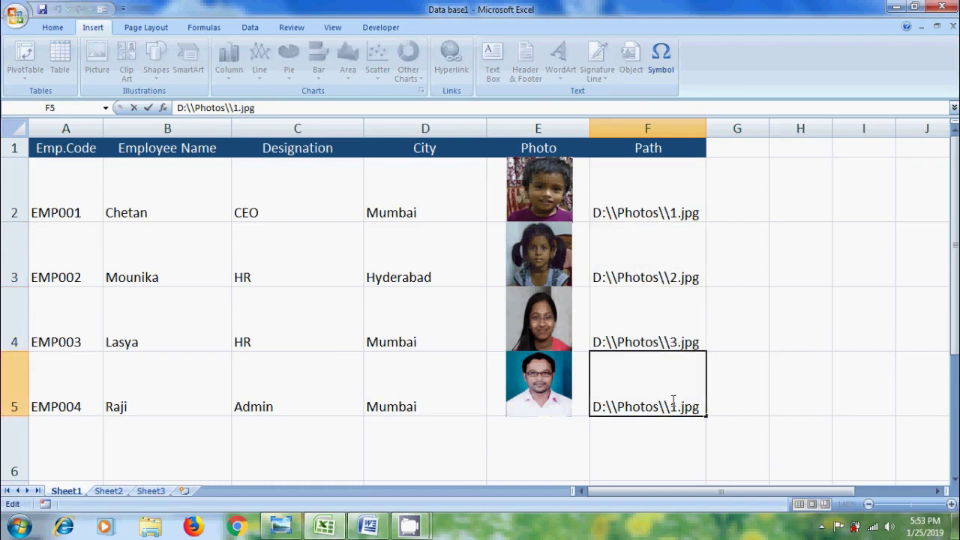
type("4")
key("Delete")
left_click(42, 10)
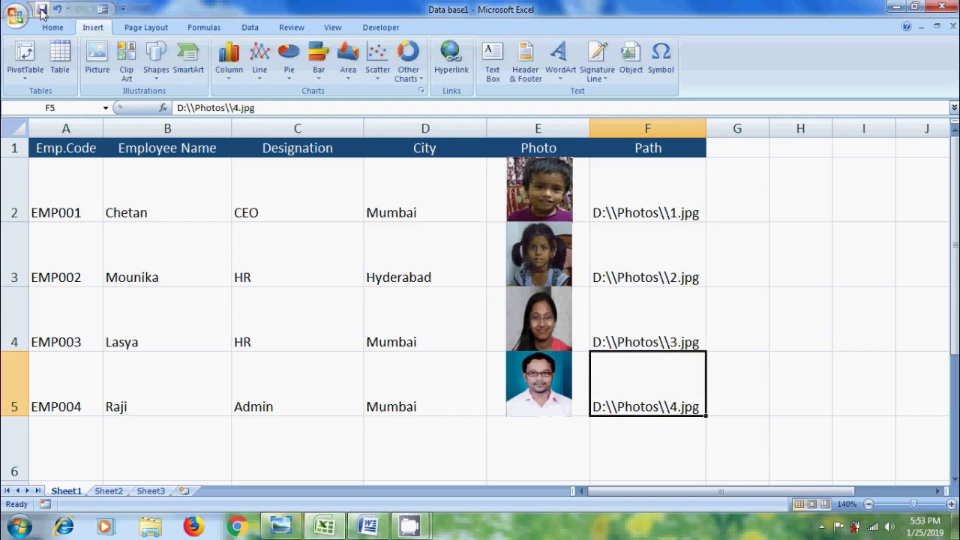
Step: Switch to the blank Word document and insert a 2x2 table
left_click(367, 525)
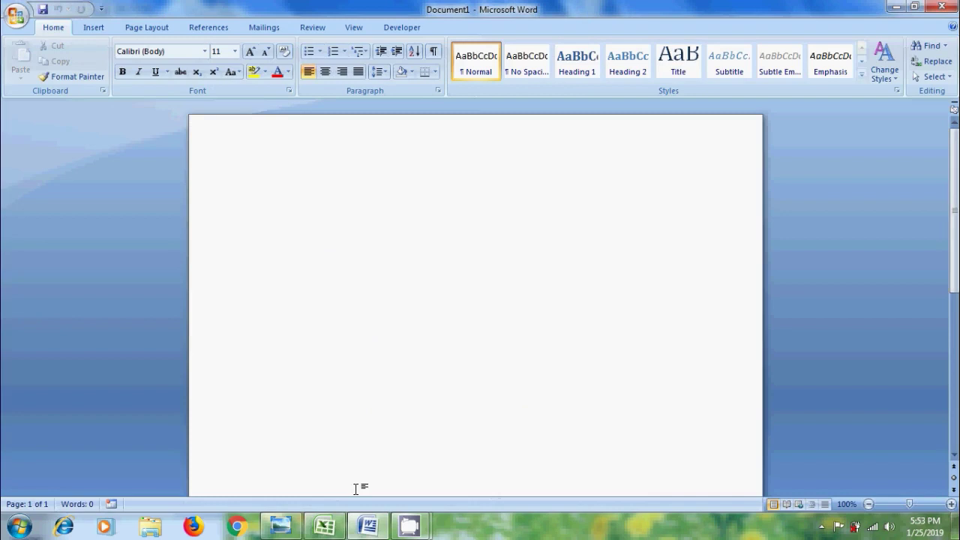
left_click(97, 29)
left_click(125, 78)
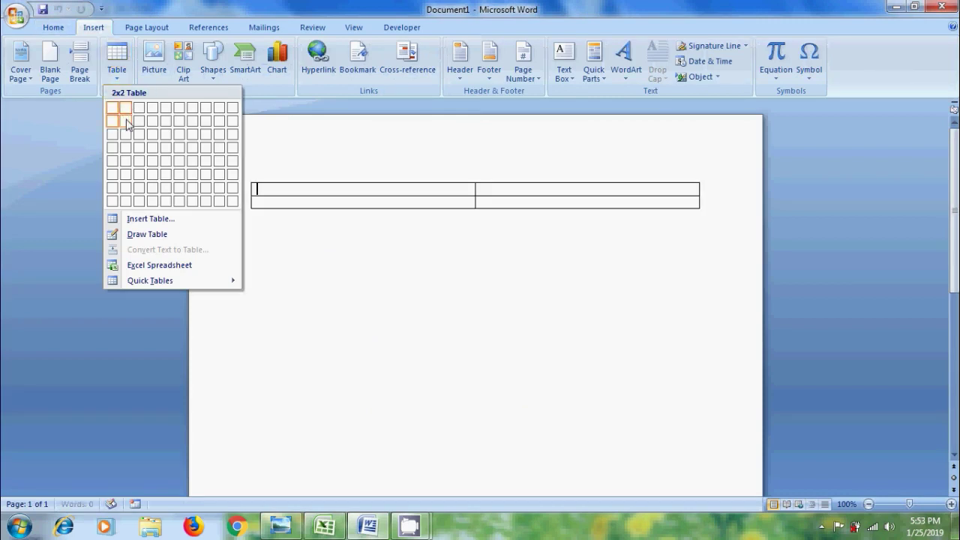
left_click(125, 121)
Step: Specify an at-least row height for both table rows, making them about ten times as tall
left_click(247, 177)
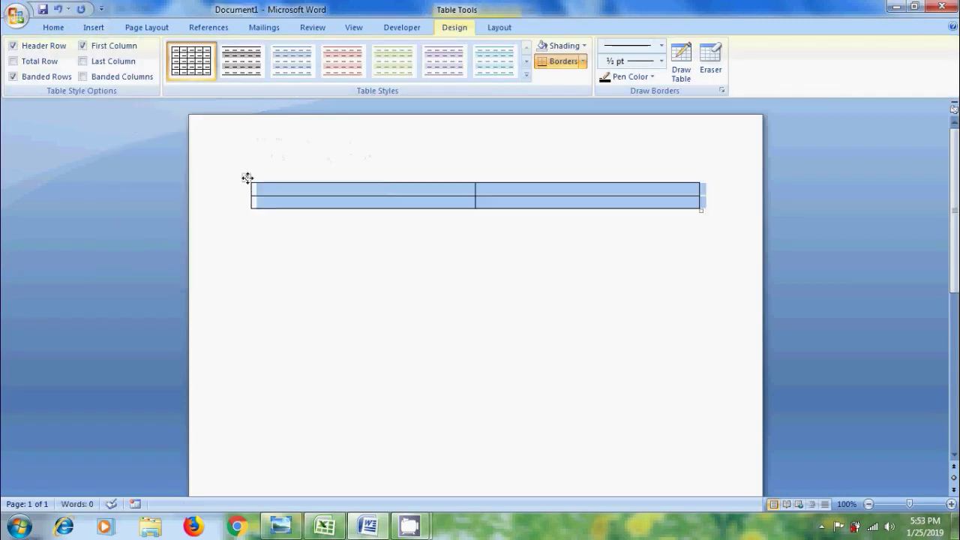
right_click(248, 178)
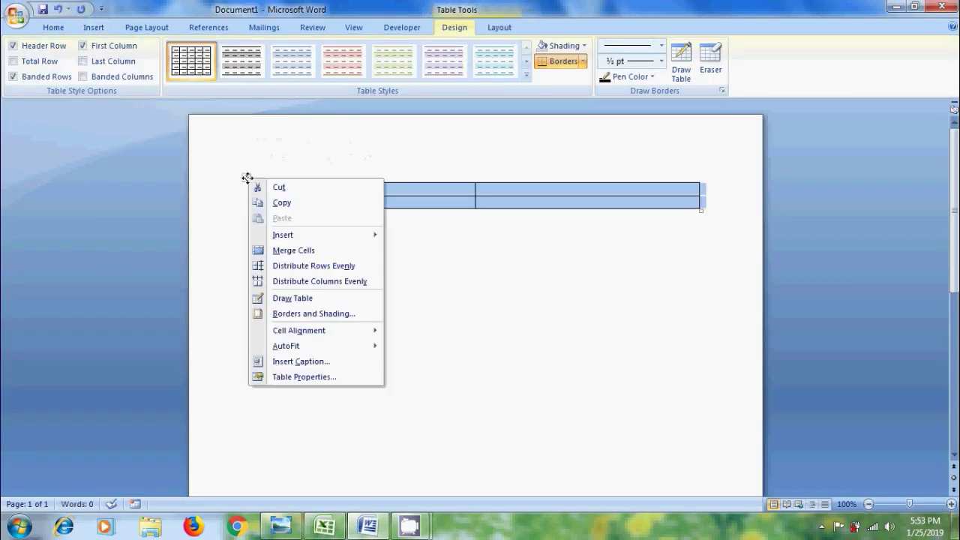
left_click(305, 376)
left_click(401, 134)
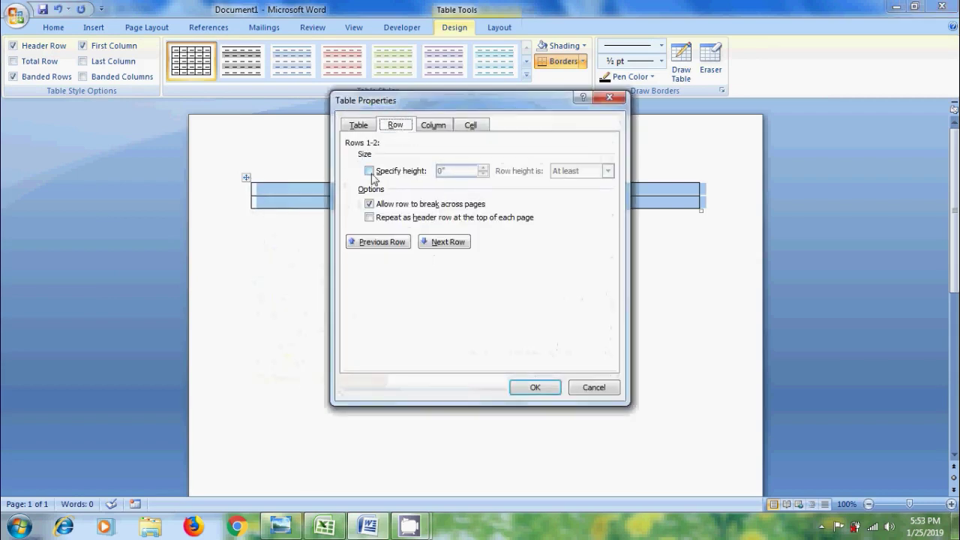
left_click(370, 172)
left_click(483, 168)
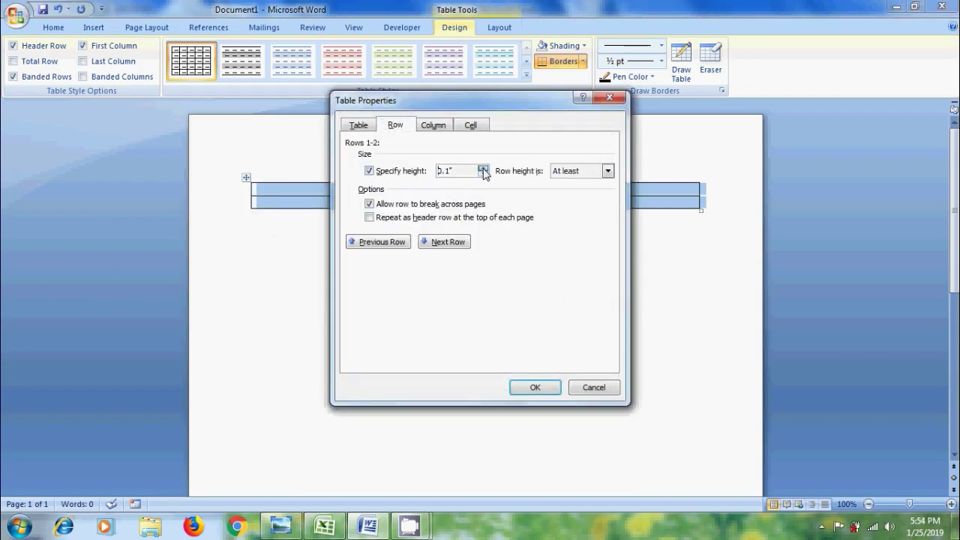
left_click(483, 169)
left_click(537, 388)
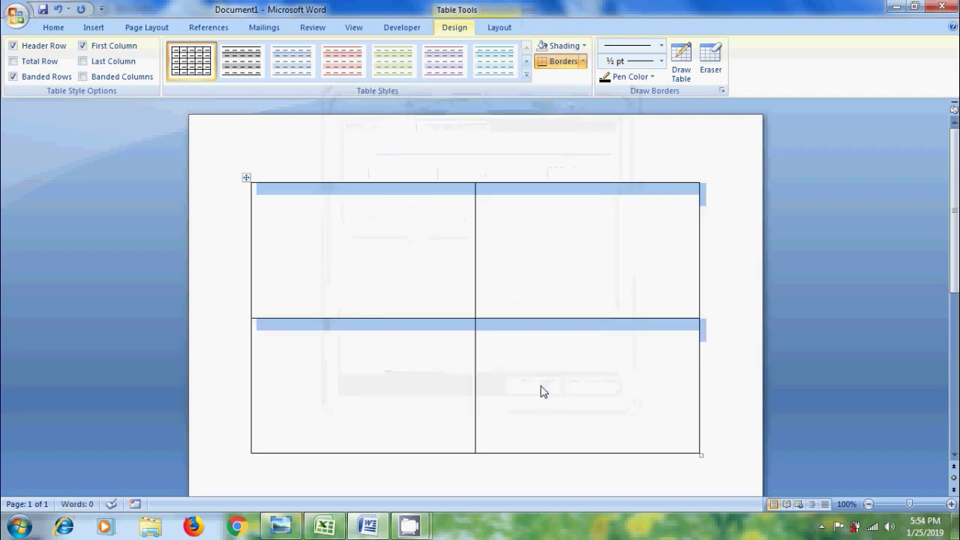
Step: Connect the document to the existing recipient list in Data base1 on the Desktop, using Sheet1$ with first-row column headers
left_click(282, 208)
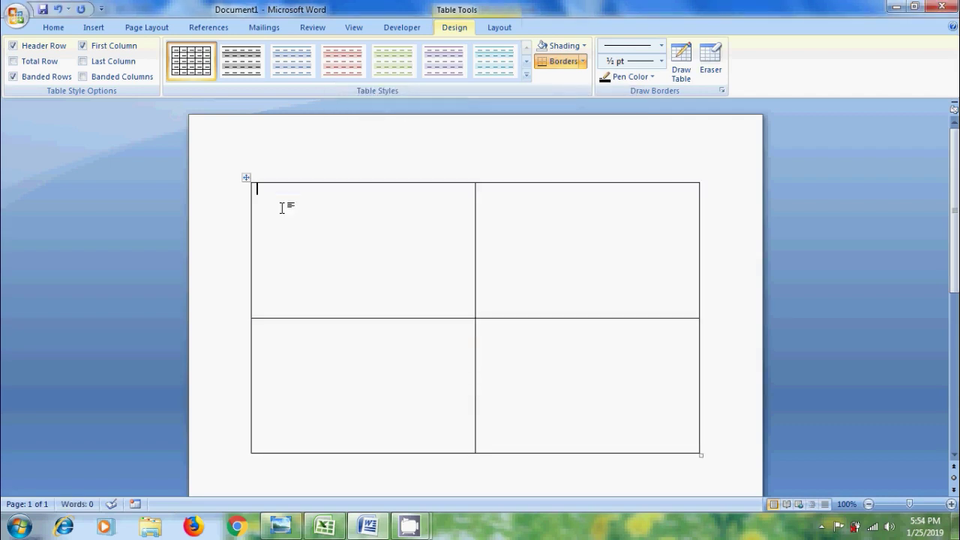
left_click(260, 27)
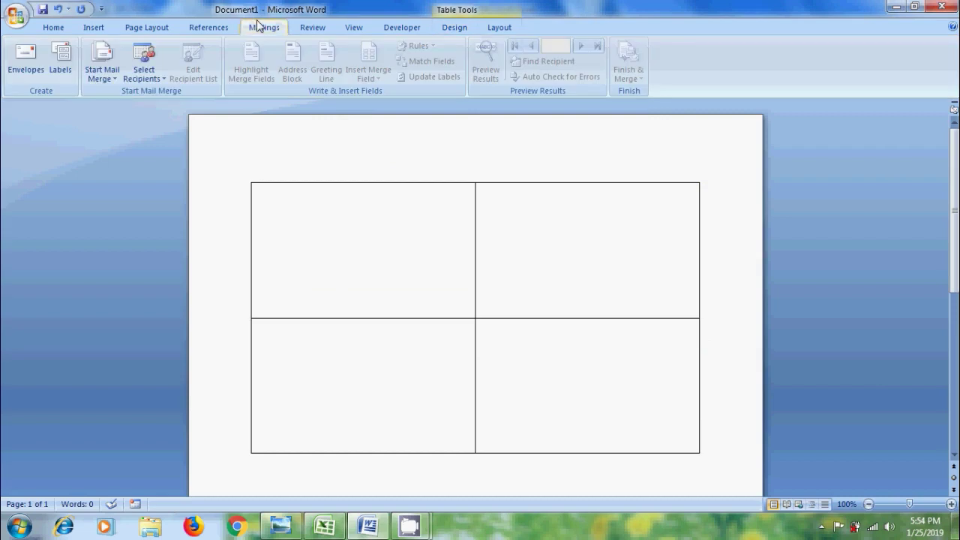
left_click(155, 79)
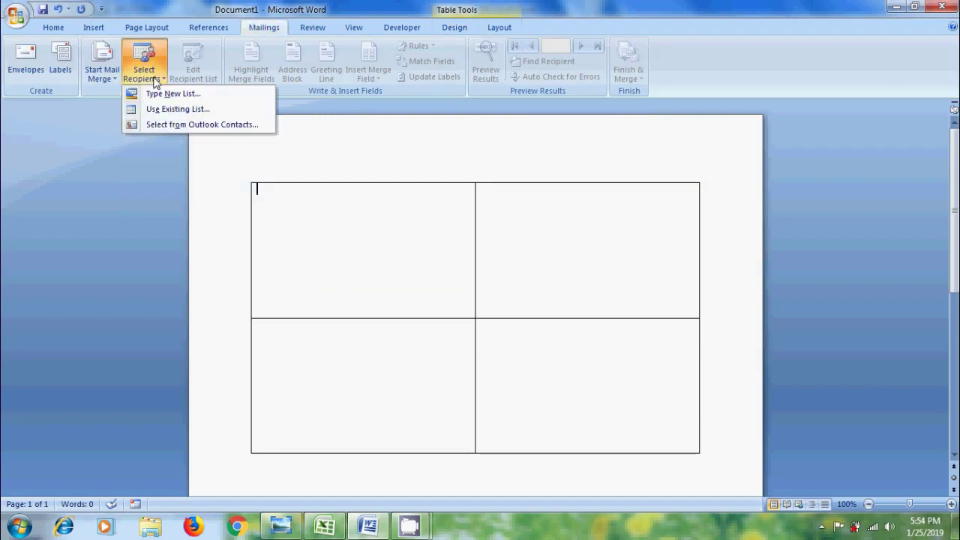
left_click(171, 111)
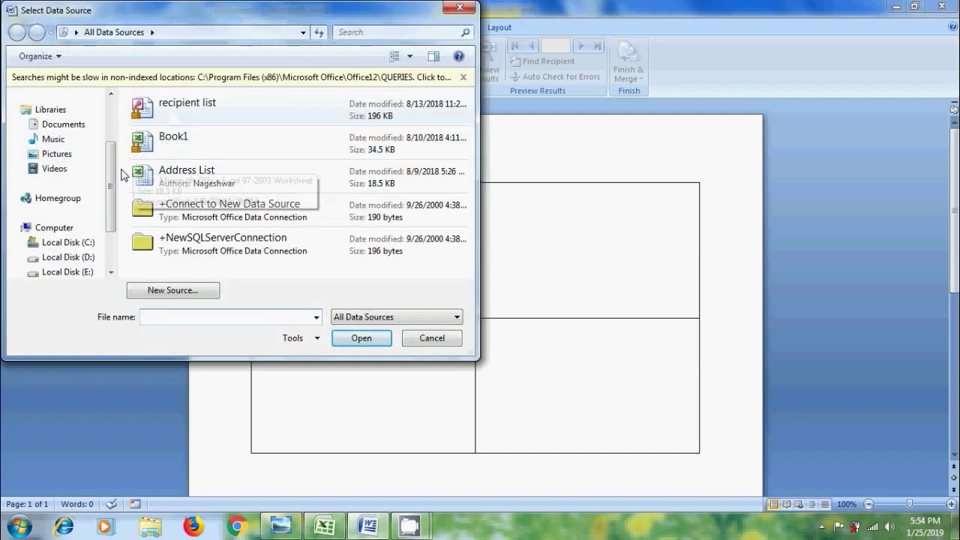
left_click_drag(112, 168, 109, 123)
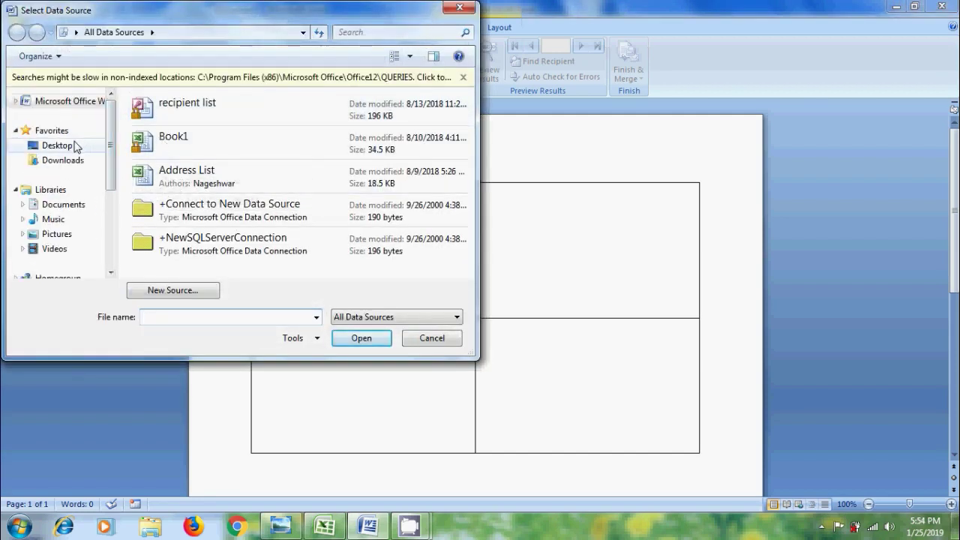
left_click(99, 145)
left_click(469, 268)
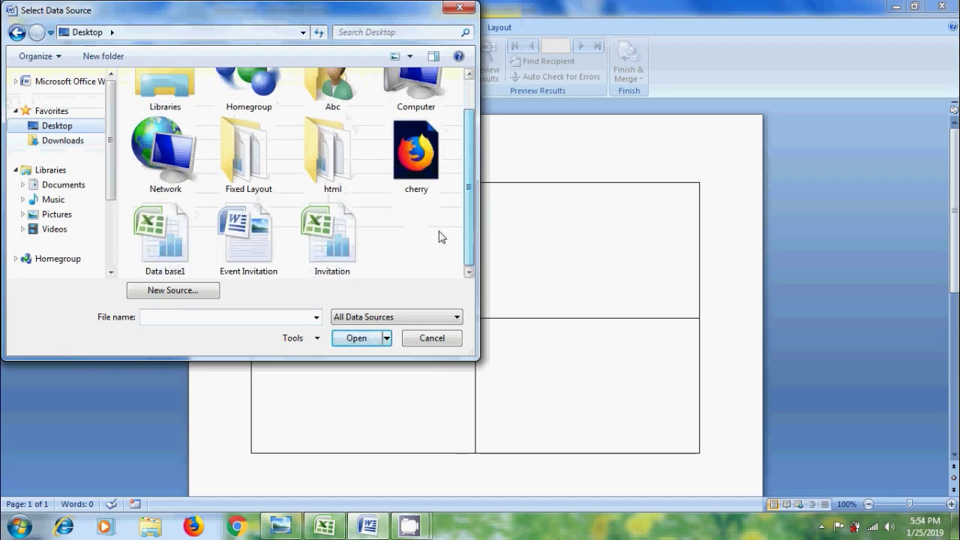
left_click(158, 248)
left_click(357, 338)
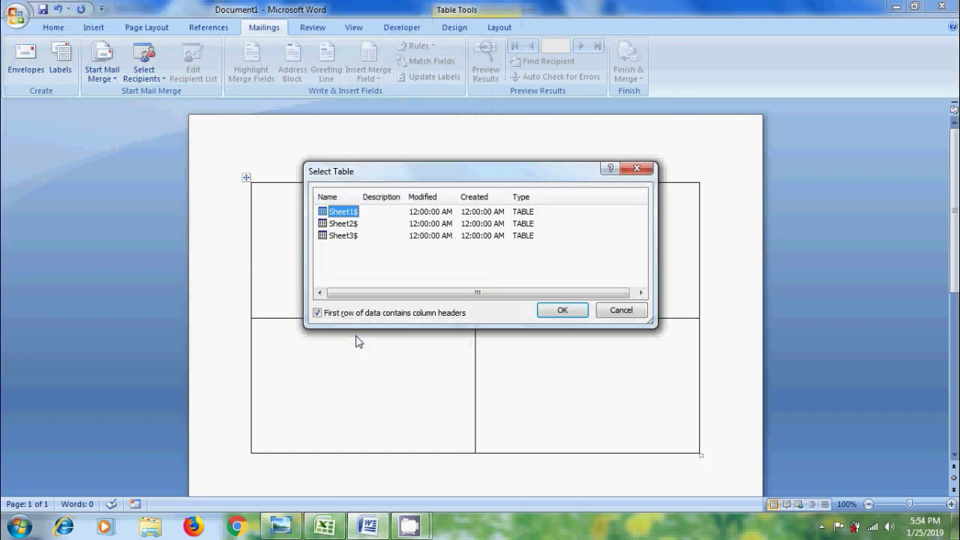
left_click(574, 313)
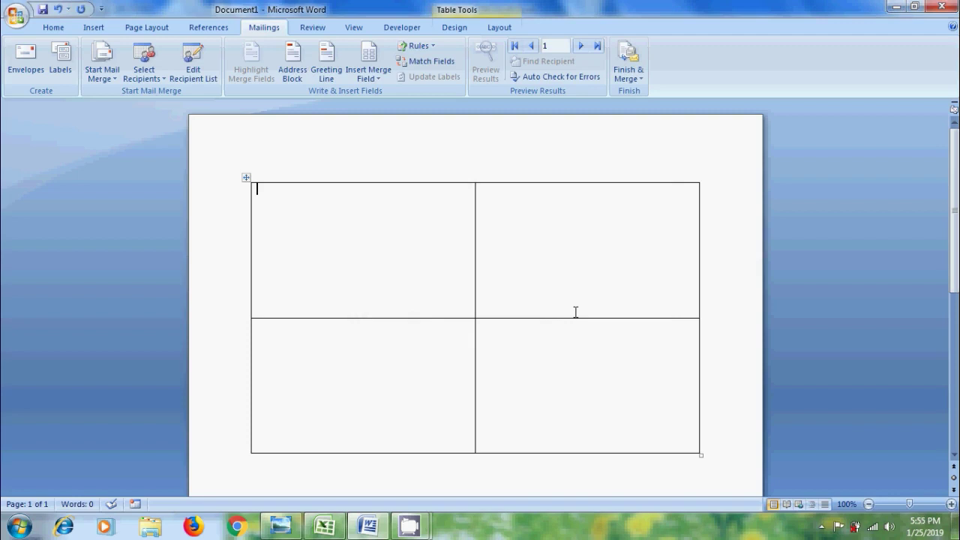
Step: Insert the merge fields EmpCode, Employee_Name, Designation and City on separate lines in the table's first cell
left_click(379, 78)
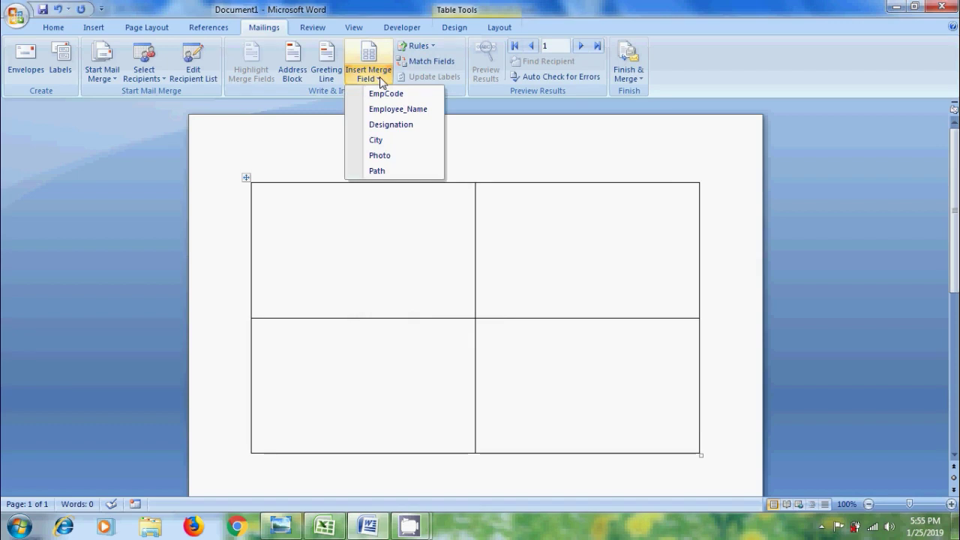
left_click(384, 93)
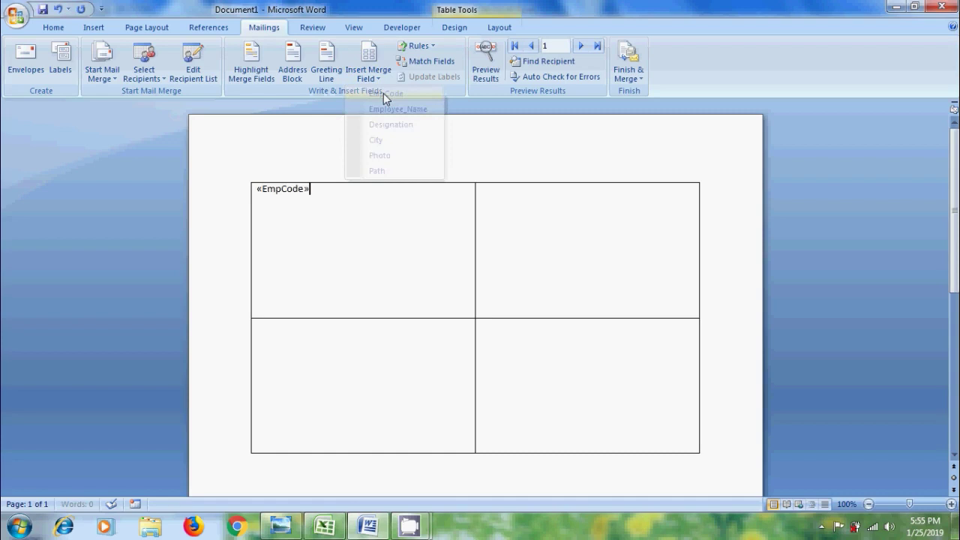
key("Return")
left_click(379, 75)
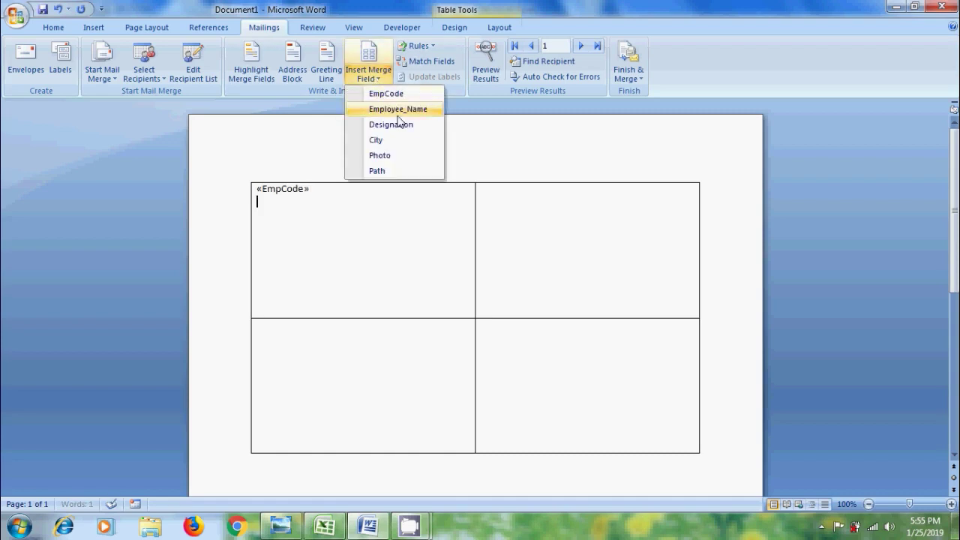
left_click(397, 108)
key("Return")
left_click(383, 78)
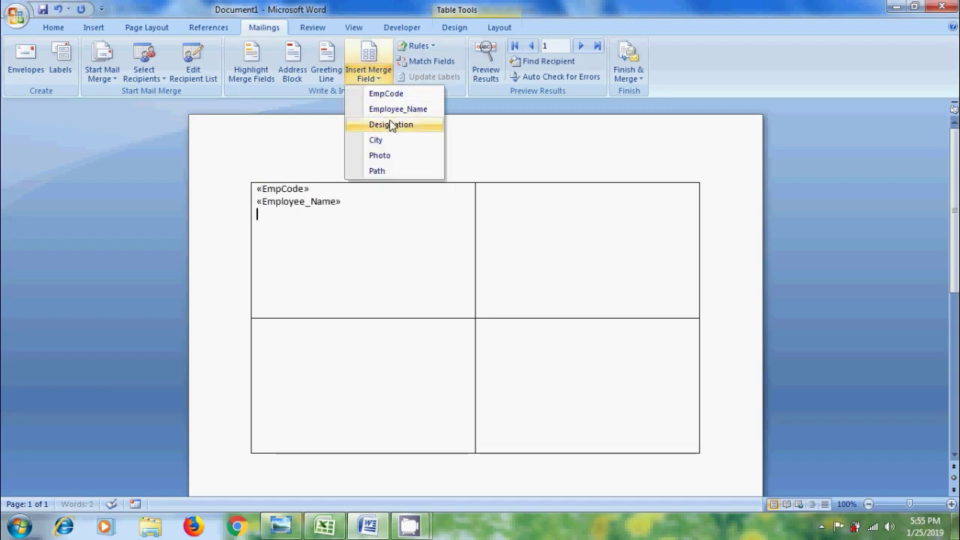
left_click(392, 125)
key("Return")
left_click(380, 80)
left_click(396, 142)
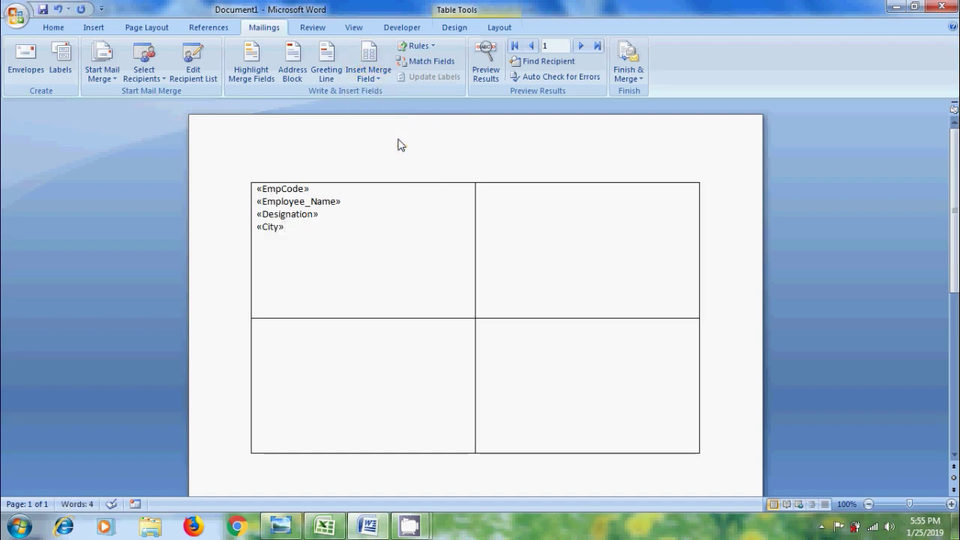
Step: Draw a small square photo box as a nested table below the Designation field in the first cell
left_click(96, 32)
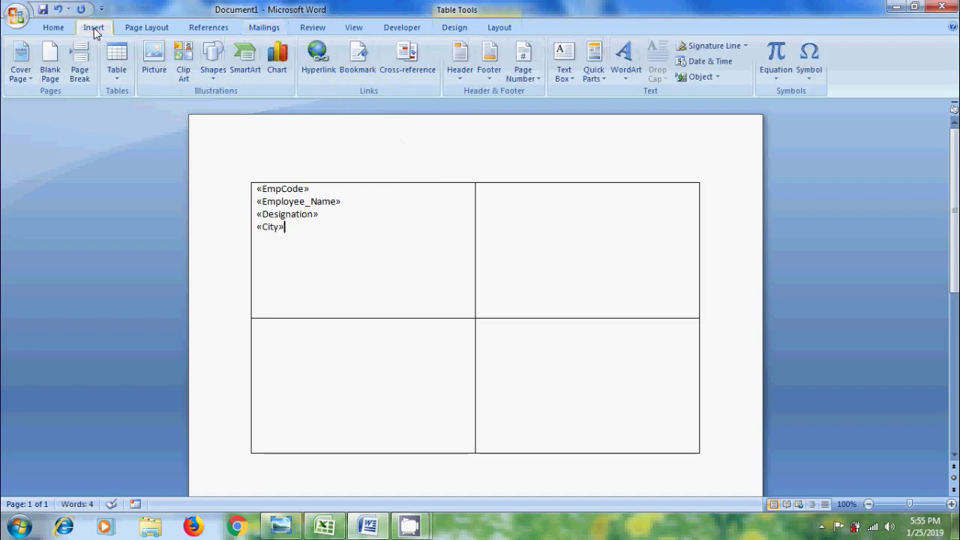
left_click(118, 75)
left_click(156, 232)
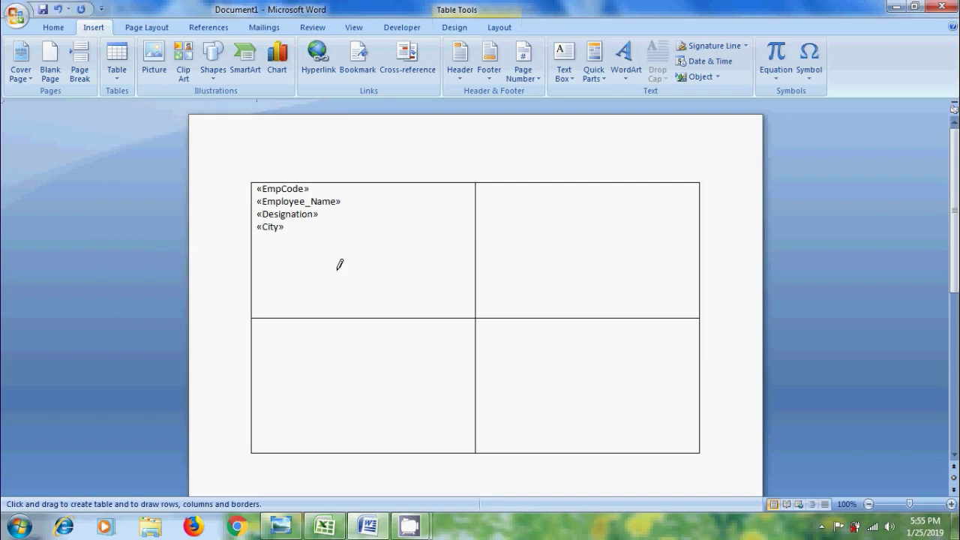
left_click_drag(345, 220, 411, 291)
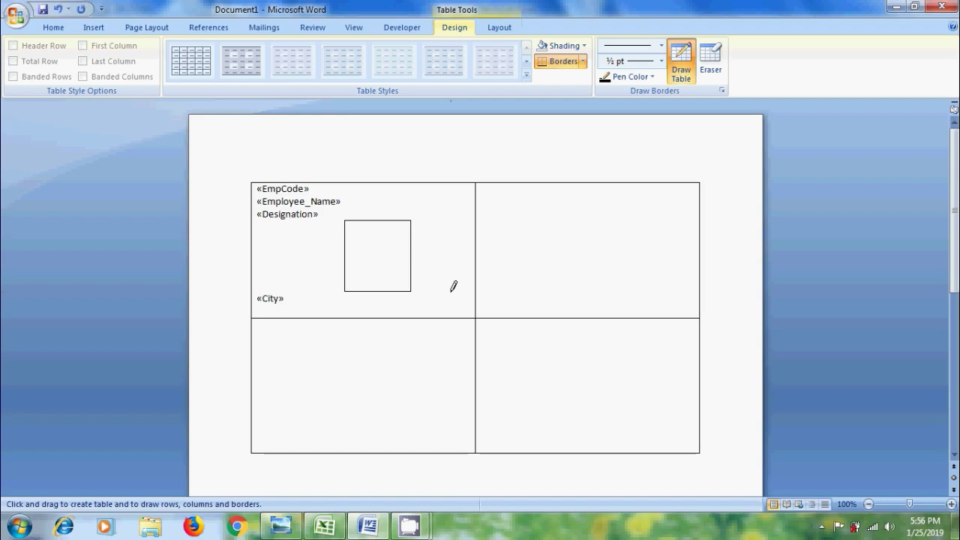
Step: Insert an INCLUDEPICTURE field in the photo box, with an opening quotation mark followed by the Path merge field
key("ctrl+F9")
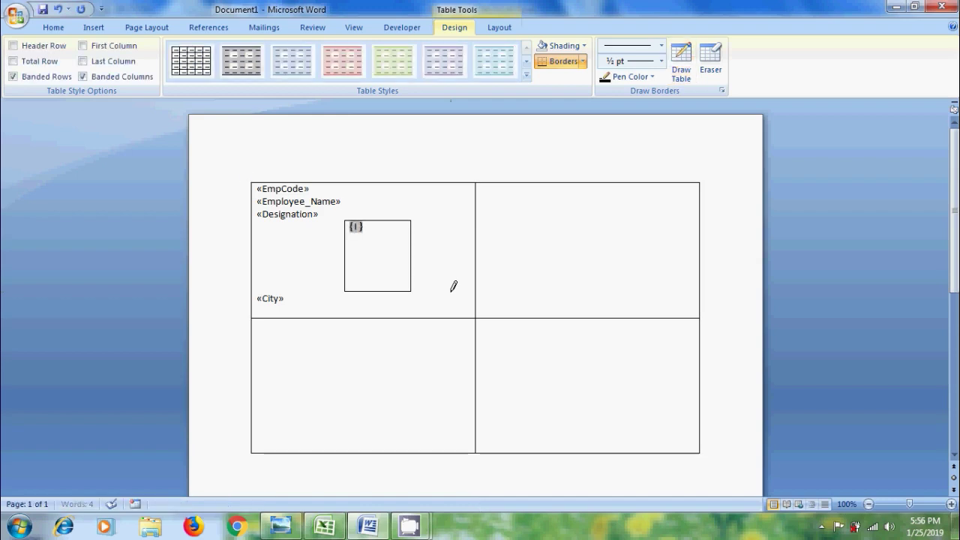
type("INCLU")
type("DEPICT")
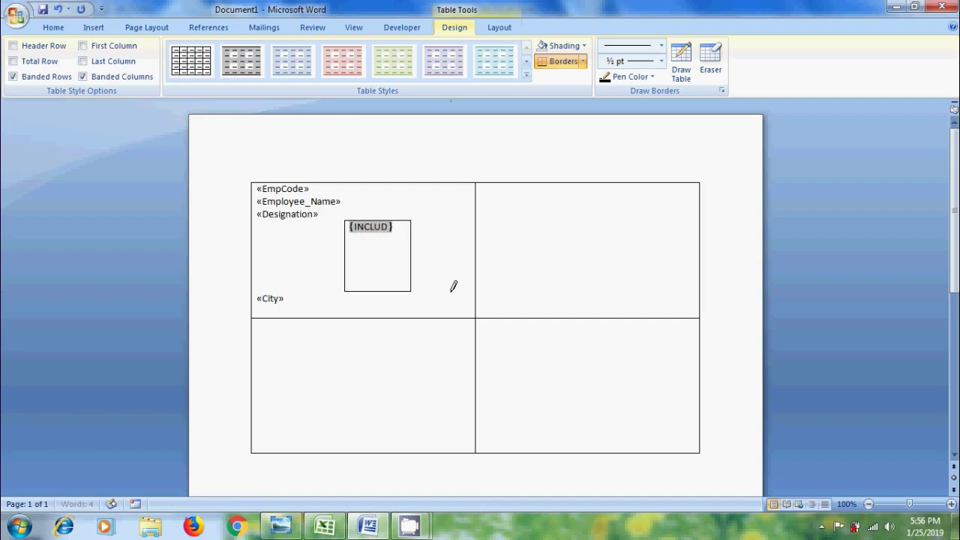
type("URE ")
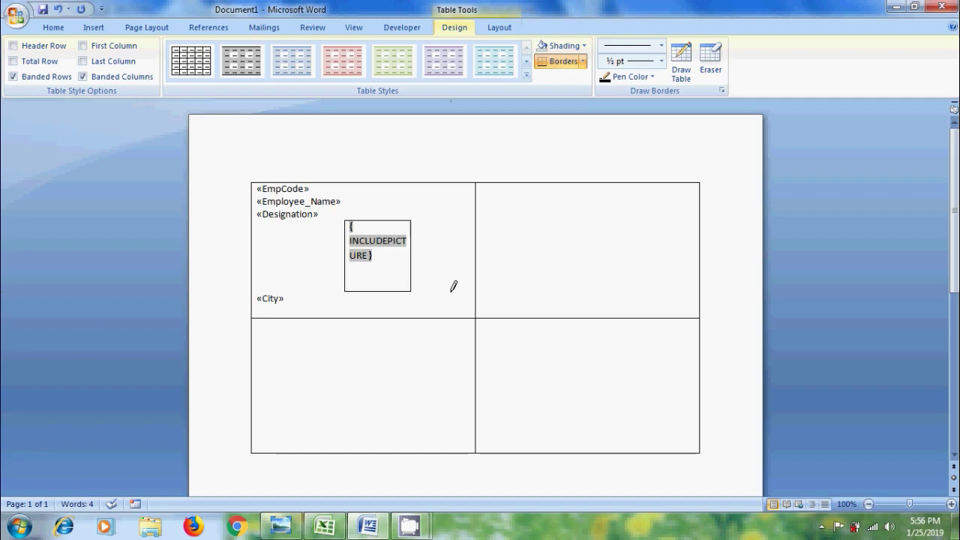
type("\"")
left_click(262, 28)
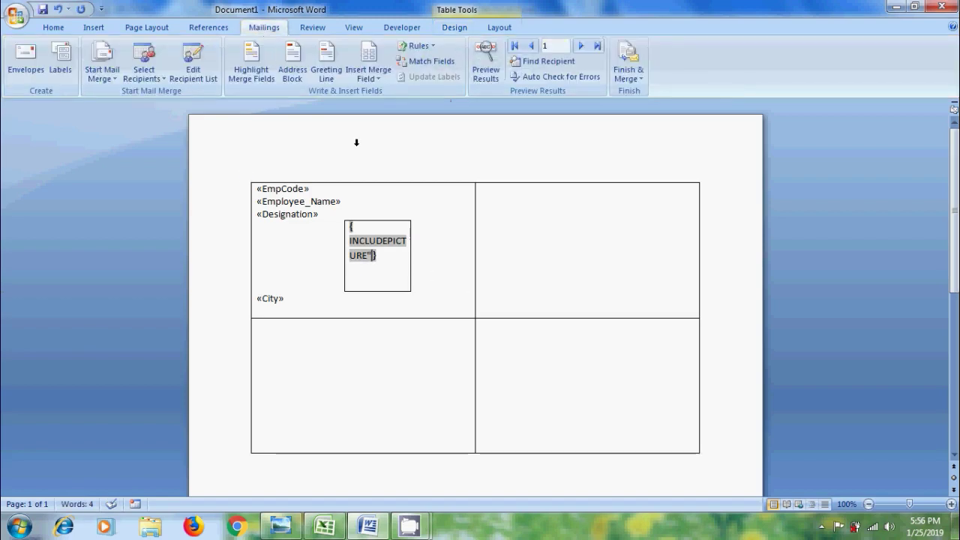
left_click(368, 74)
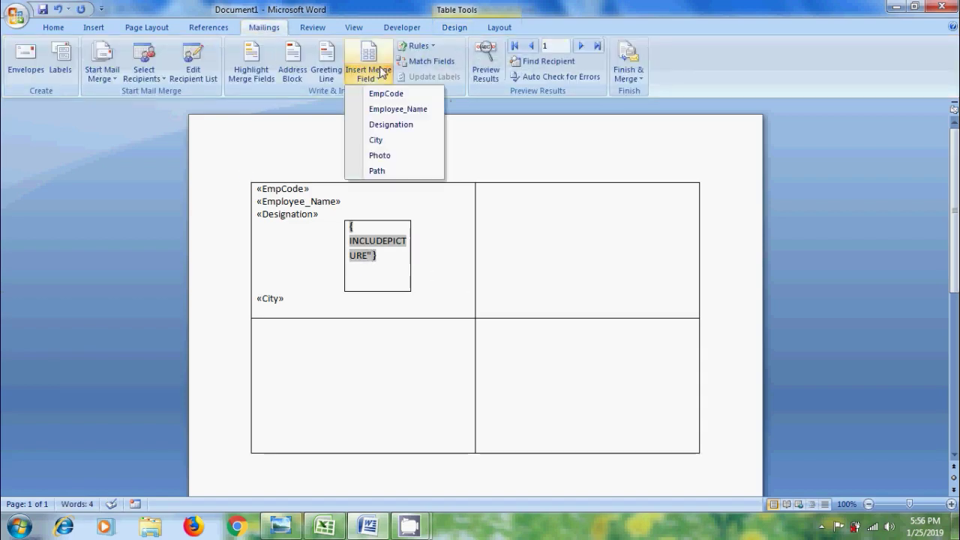
left_click(388, 171)
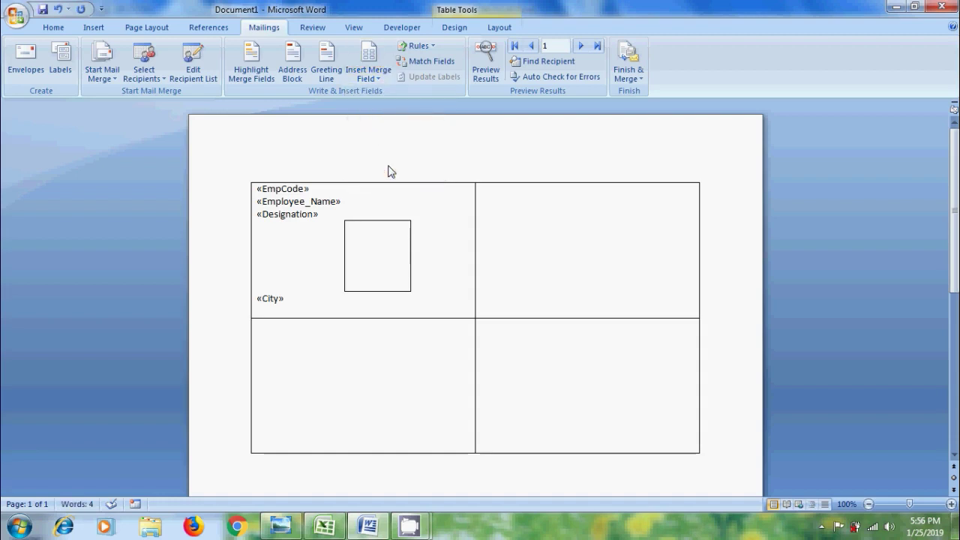
Step: Change the mail merge type to Labels, dismiss the label options, and update the labels to copy the first cell's layout to all cells
left_click(110, 82)
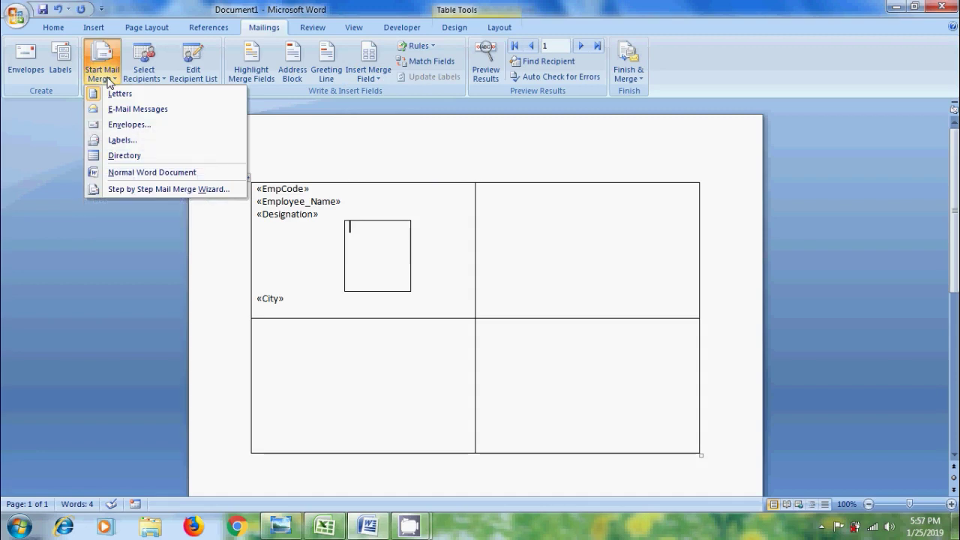
left_click(124, 139)
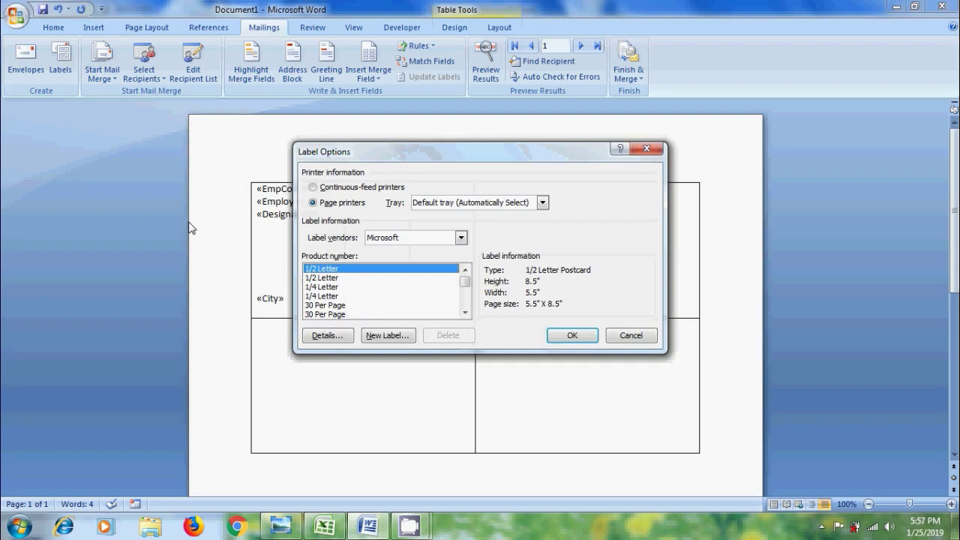
left_click(631, 335)
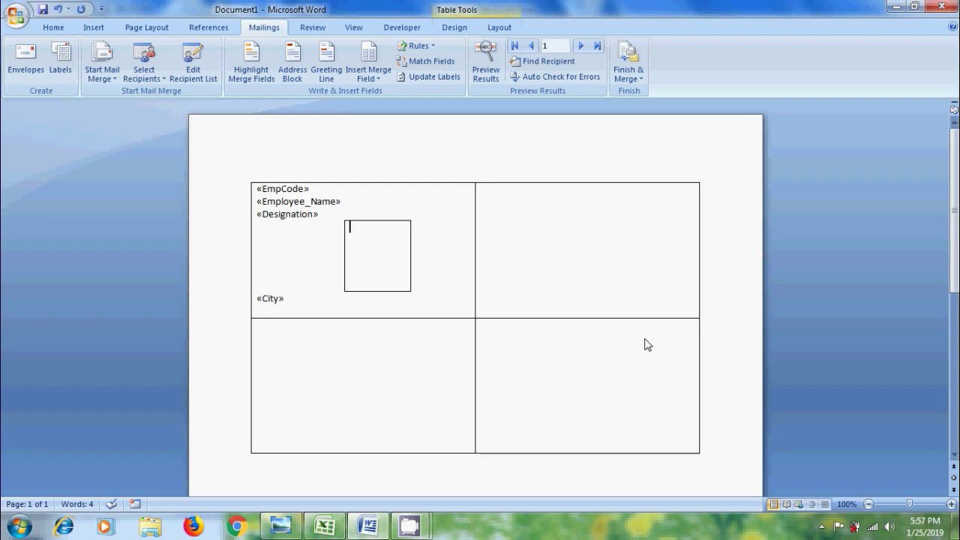
left_click(437, 78)
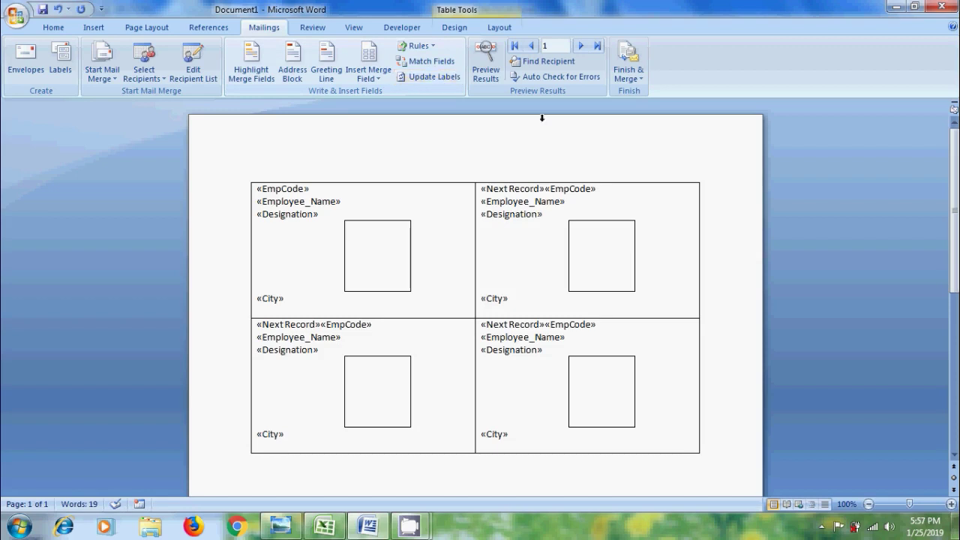
Step: Merge all records into a new document of individually editable labels
left_click(643, 80)
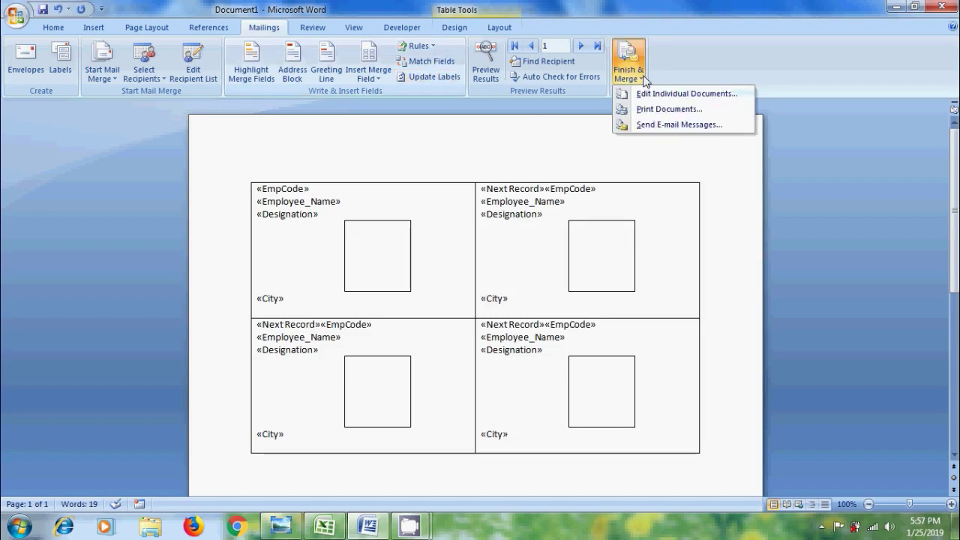
left_click(653, 93)
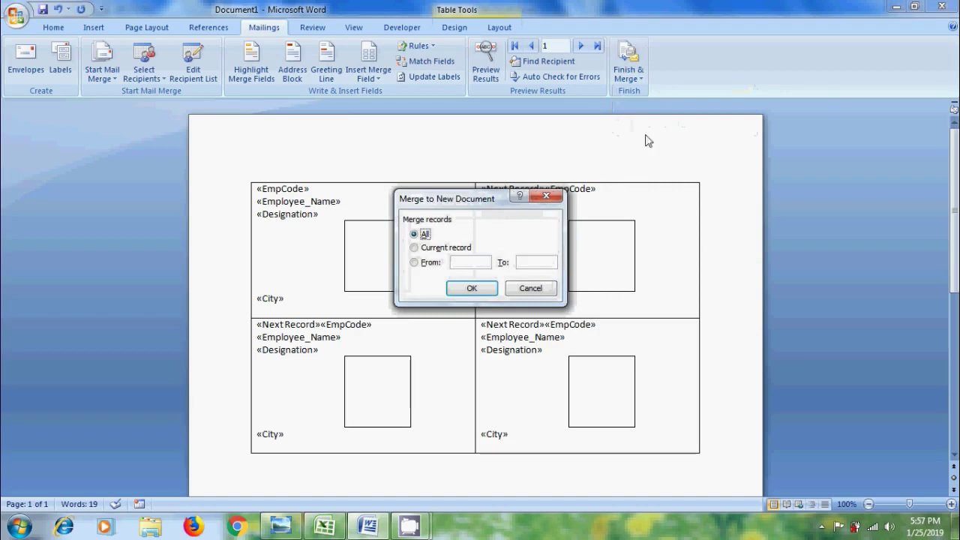
left_click(472, 289)
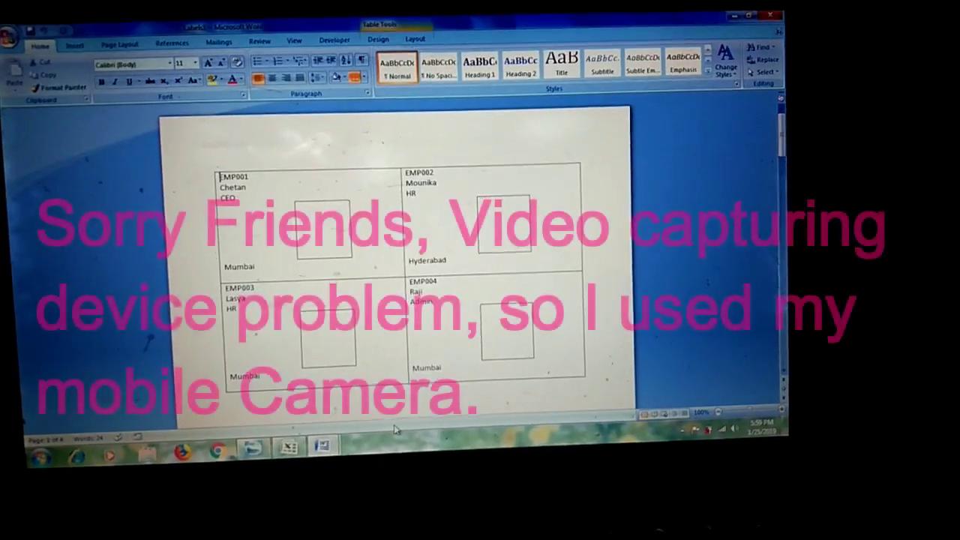
Step: Update all fields in the merged document to load the employee photos, and select the first photo
key("ctrl+a")
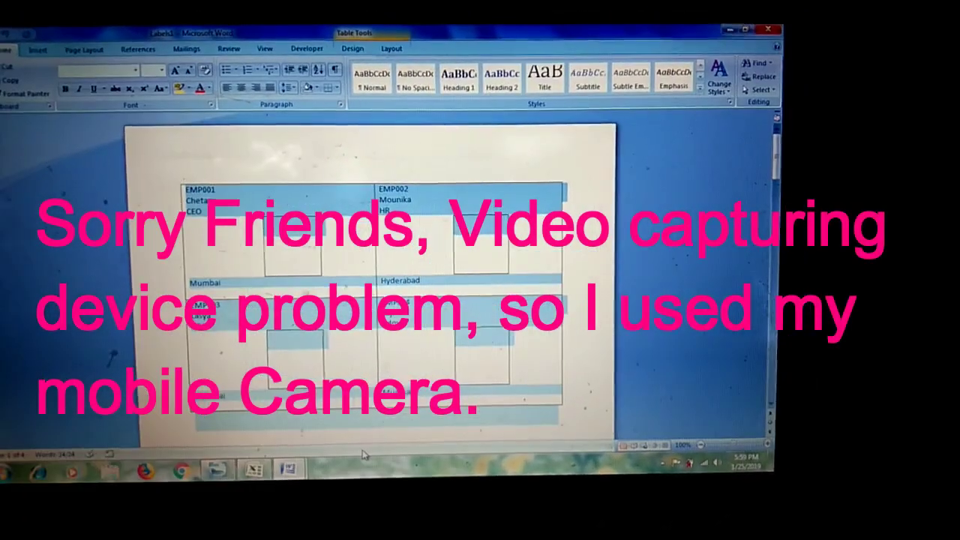
key("F9")
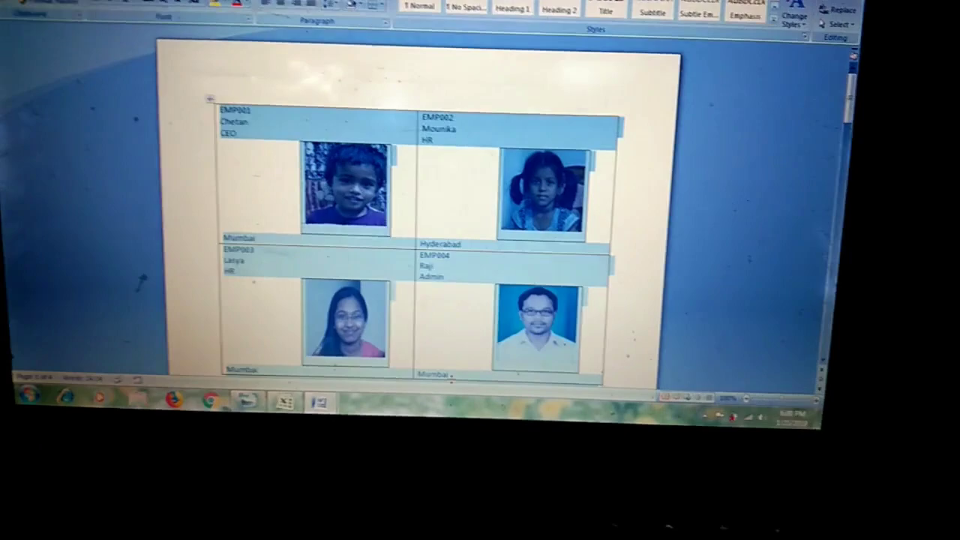
left_click(359, 192)
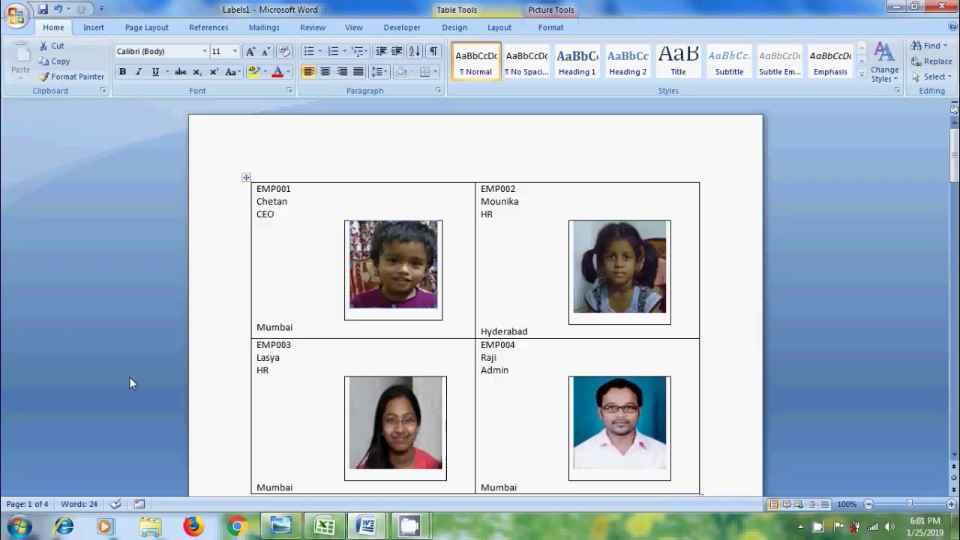
Step: Save the merged document to the Desktop as a Word Document named EMP001
left_click(43, 9)
left_click(54, 125)
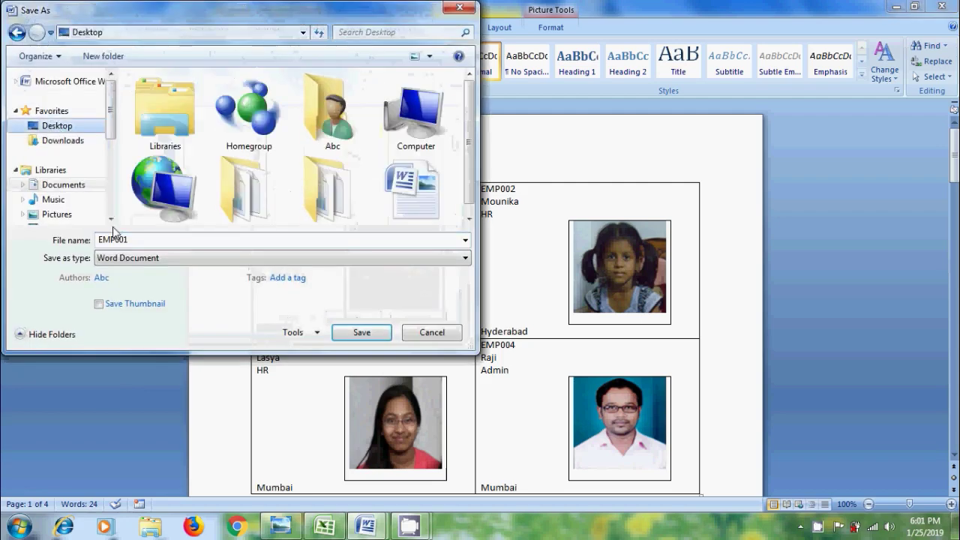
left_click(345, 332)
Step: Switch to the mail photo image in Windows Photo Viewer, and minimize the open windows to show the desktop
left_click(288, 529)
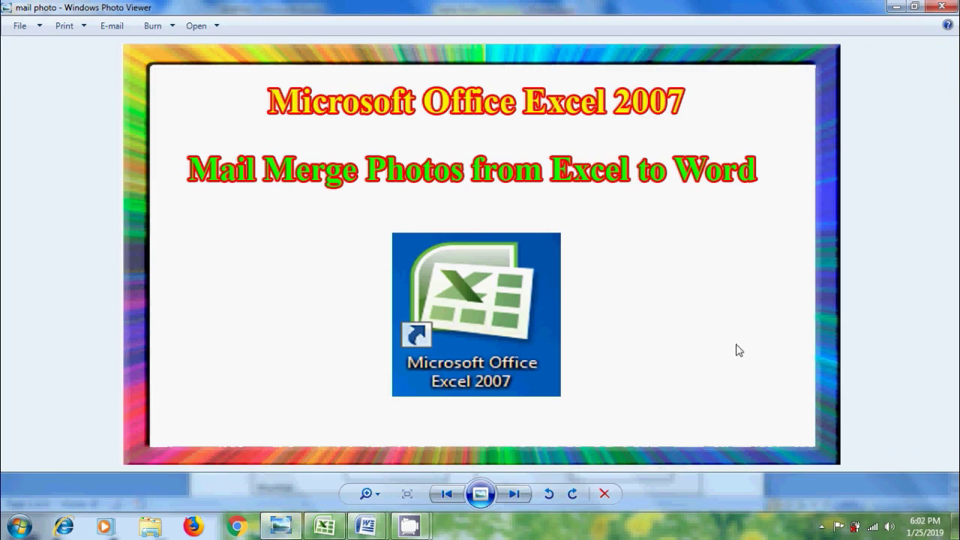
left_click(894, 6)
left_click(895, 6)
left_click(895, 6)
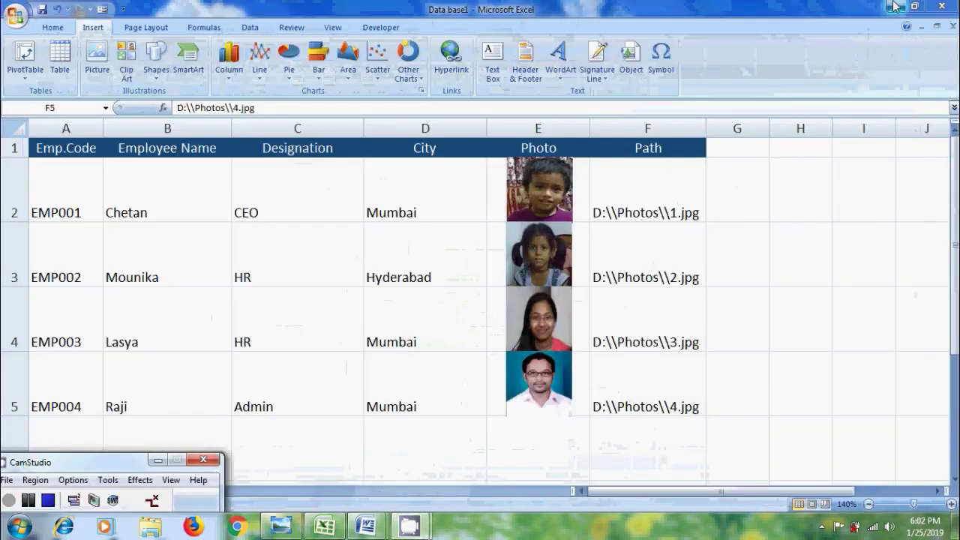
left_click(894, 6)
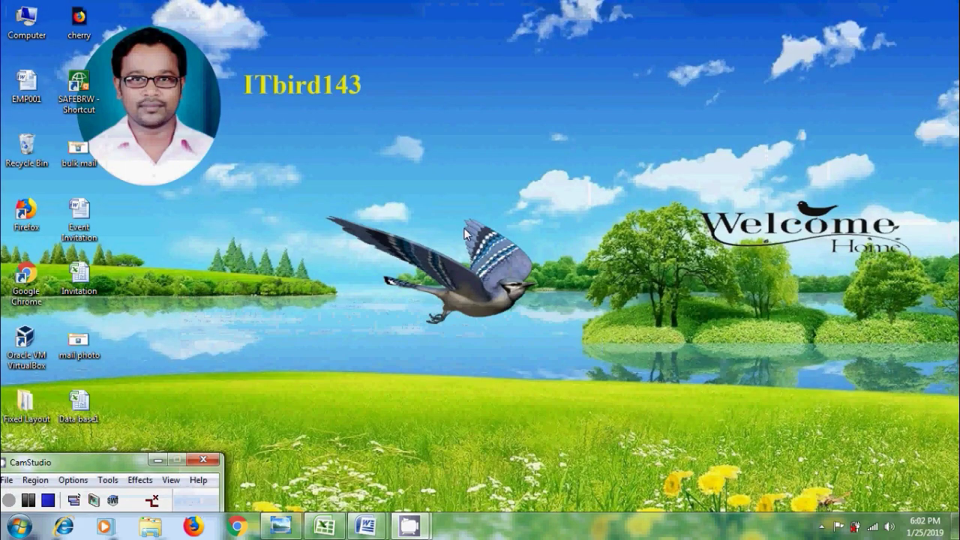